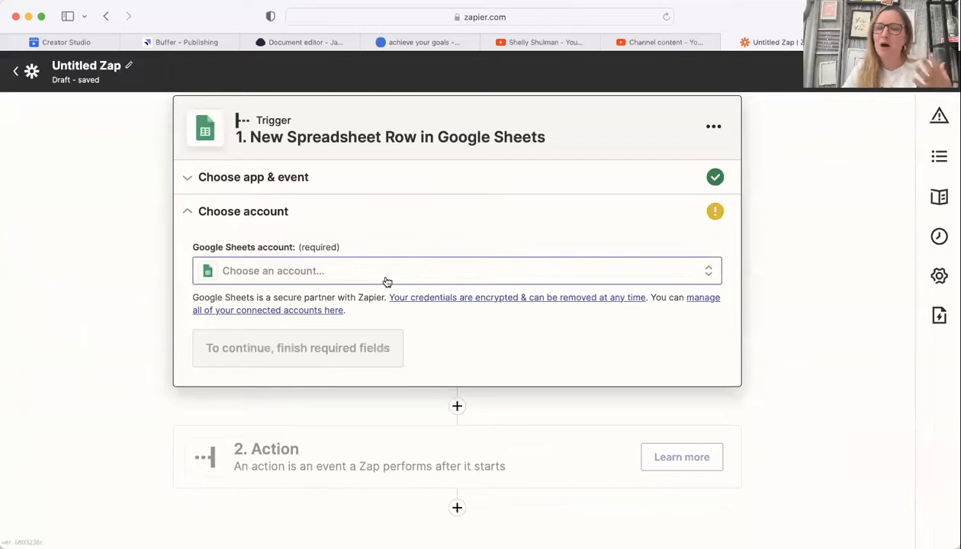
Step: Connect the already linked Google Sheets account to the trigger
{"action": "left_click", "coordinate": [387, 278]}
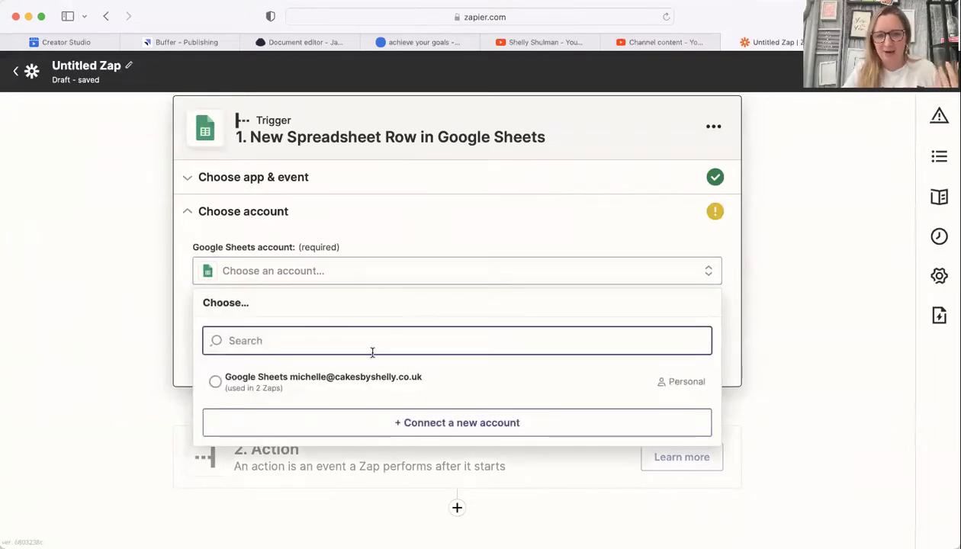
{"action": "left_click", "coordinate": [358, 385]}
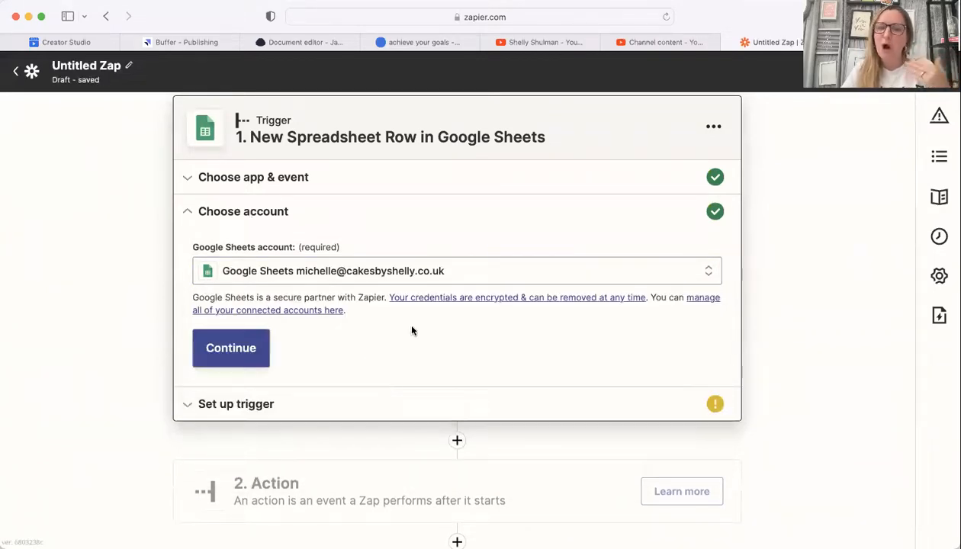
{"action": "left_click", "coordinate": [260, 348]}
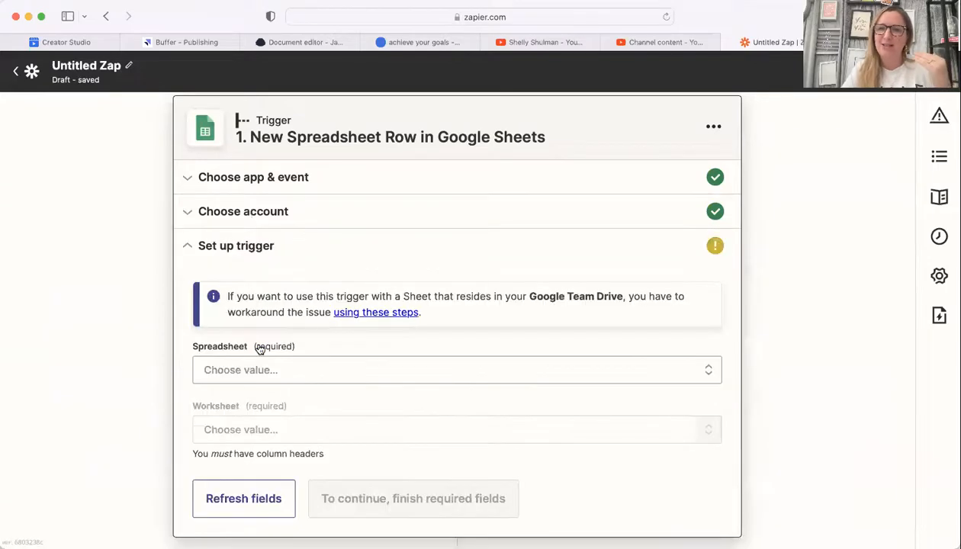
Step: Point the trigger at spreadsheet Strategy to Success Group Members, worksheet Sheet1
{"action": "left_click", "coordinate": [316, 379]}
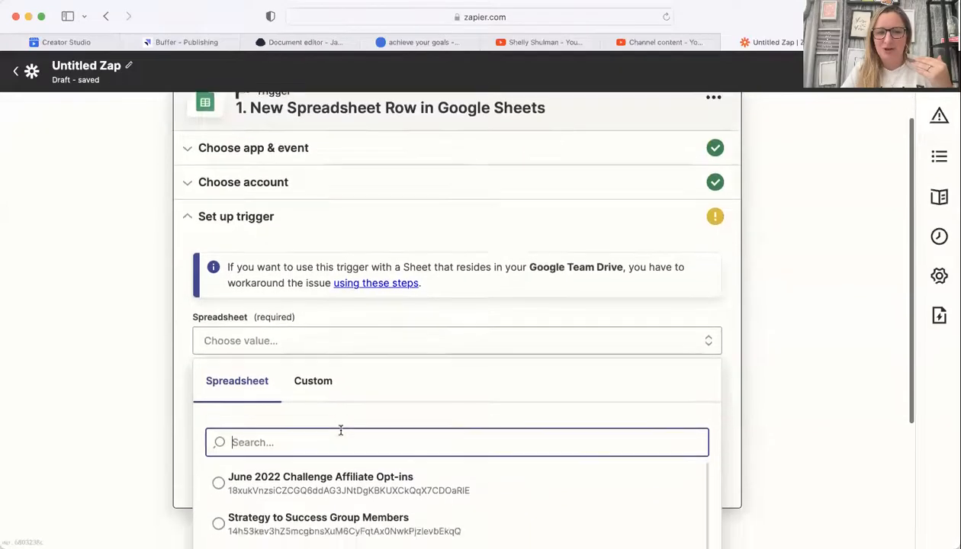
{"action": "scroll", "coordinate": [341, 431], "scroll_direction": "down", "scroll_amount": 5}
{"action": "scroll", "coordinate": [342, 431], "scroll_direction": "down", "scroll_amount": 8}
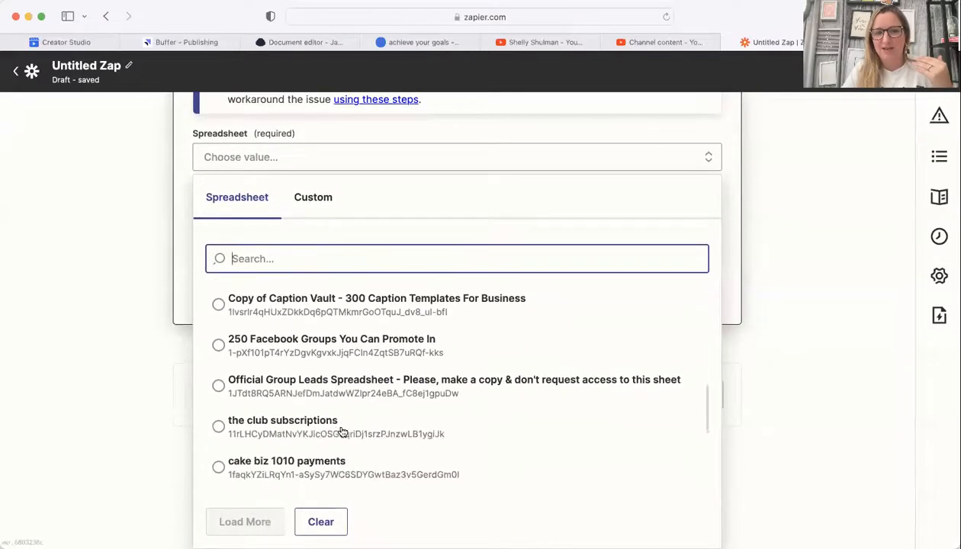
{"action": "scroll", "coordinate": [343, 432], "scroll_direction": "up", "scroll_amount": 10}
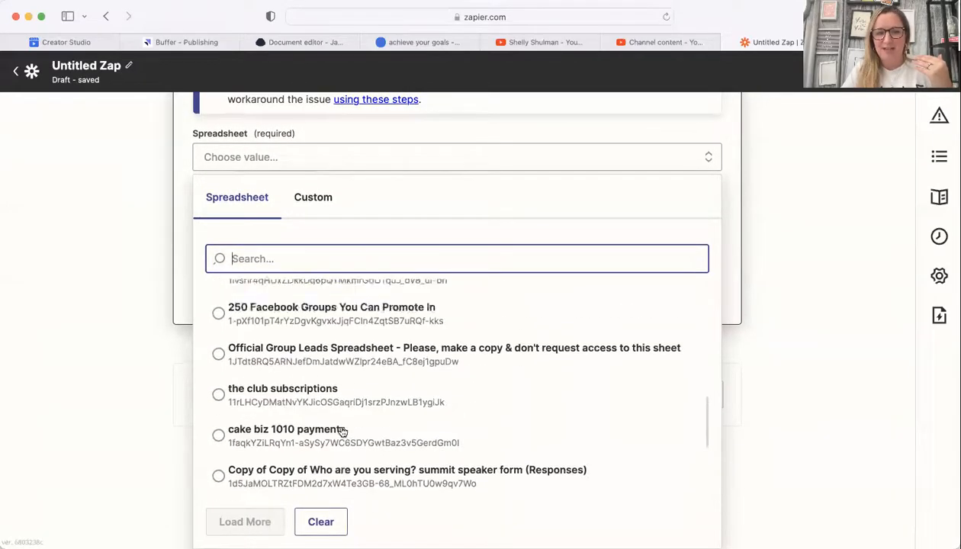
{"action": "scroll", "coordinate": [343, 432], "scroll_direction": "up", "scroll_amount": 5}
{"action": "scroll", "coordinate": [339, 431], "scroll_direction": "down", "scroll_amount": 2}
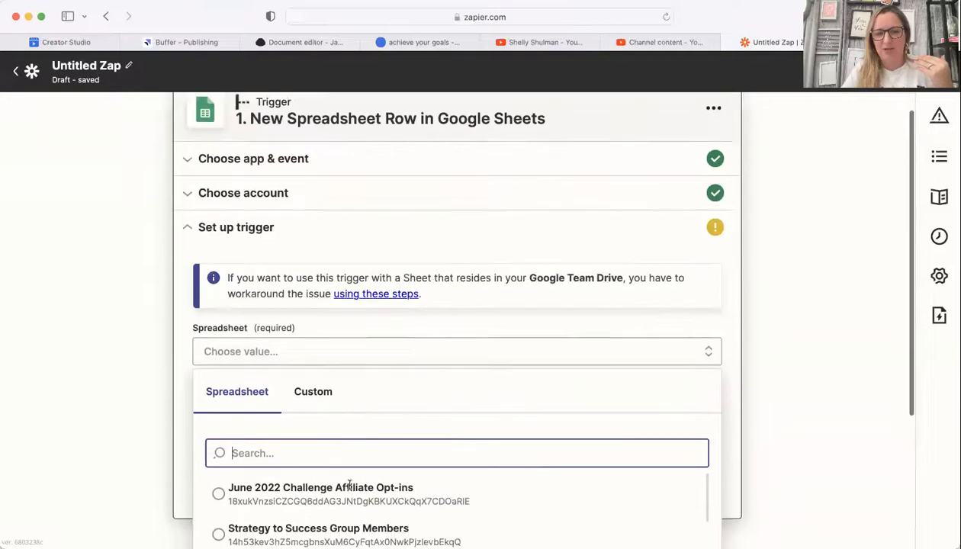
{"action": "left_click", "coordinate": [328, 510]}
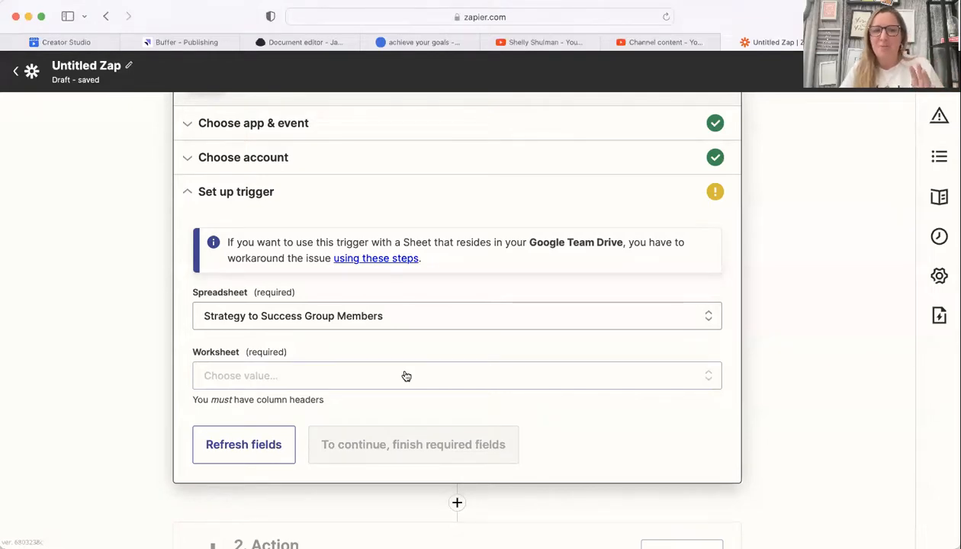
{"action": "left_click", "coordinate": [406, 376]}
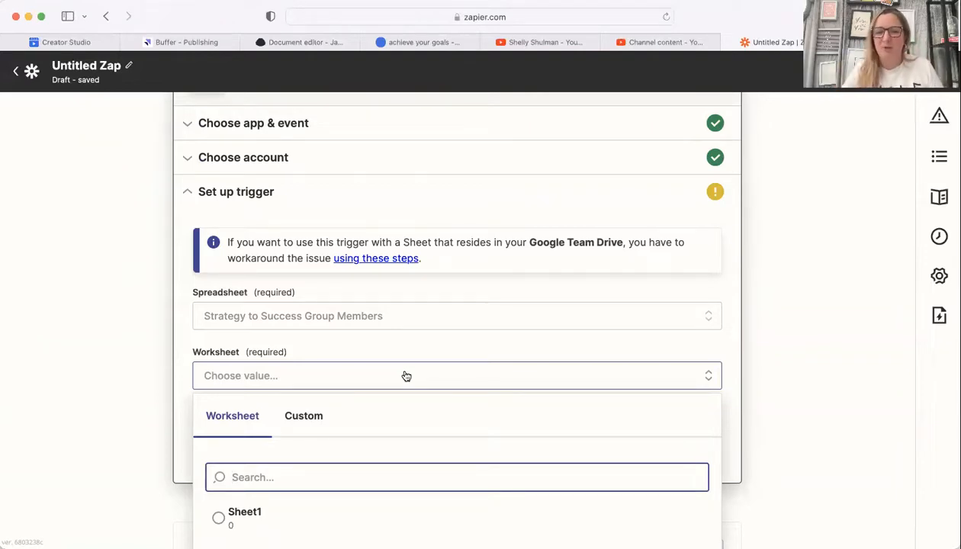
{"action": "left_click", "coordinate": [219, 522]}
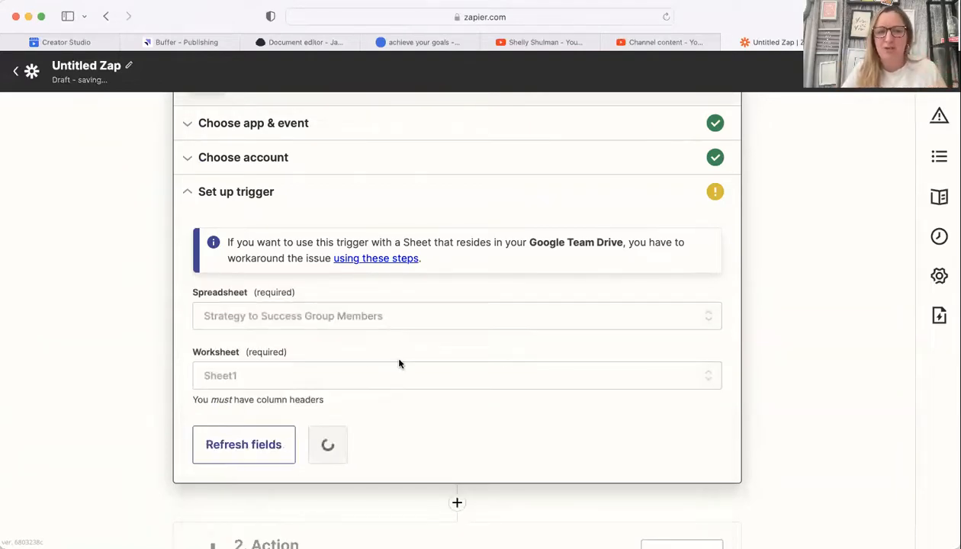
{"action": "scroll", "coordinate": [399, 361], "scroll_direction": "down", "scroll_amount": 2}
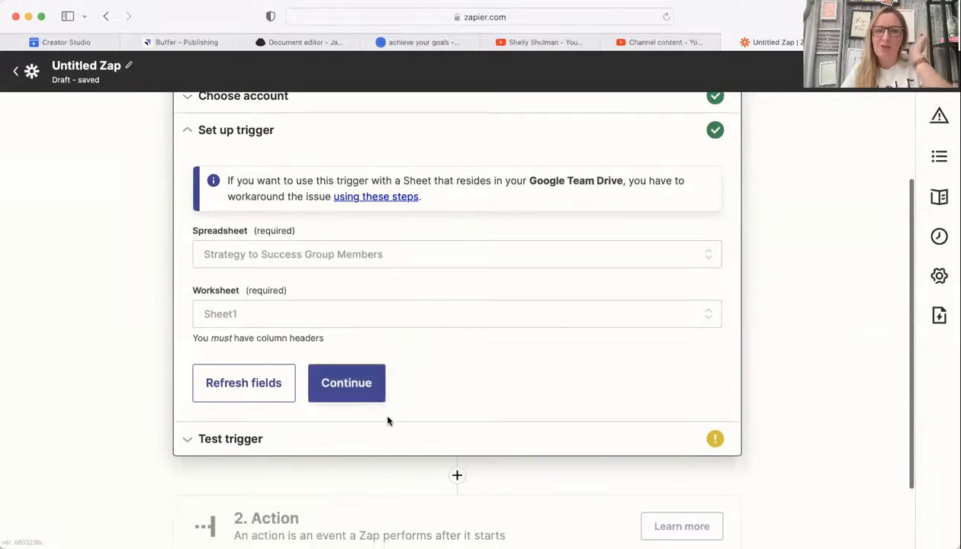
{"action": "left_click", "coordinate": [345, 382]}
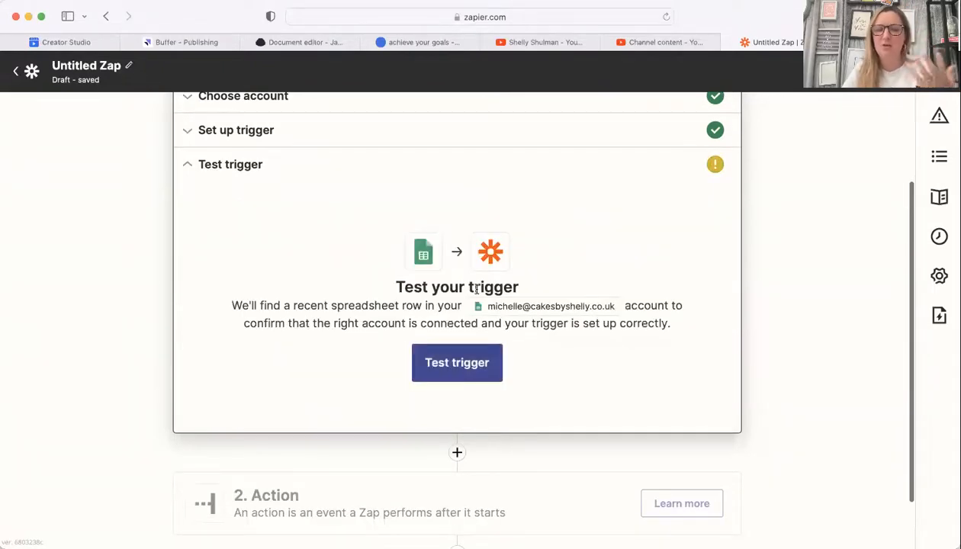
Step: Test the trigger, which pulls in sample row 748, and accept the result
{"action": "left_click", "coordinate": [456, 369]}
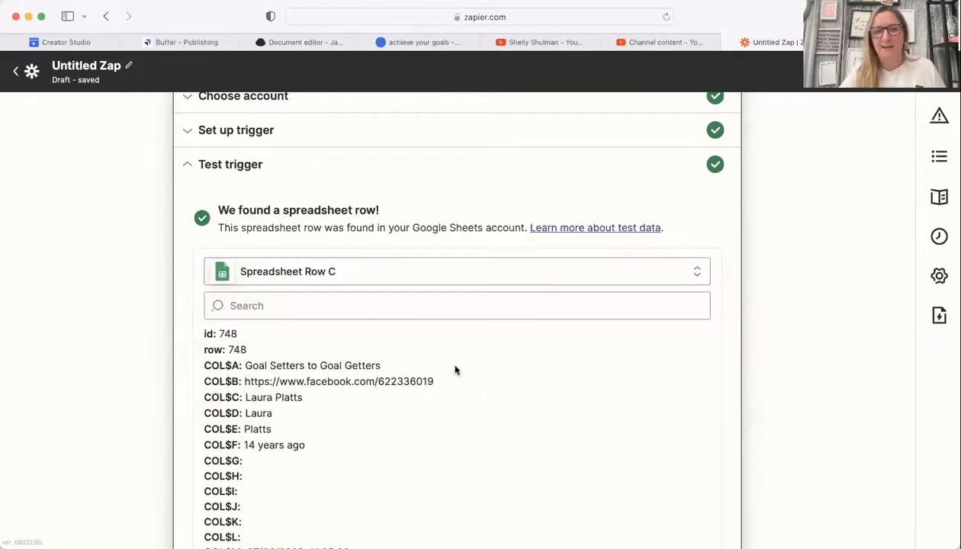
{"action": "scroll", "coordinate": [456, 370], "scroll_direction": "up", "scroll_amount": 3}
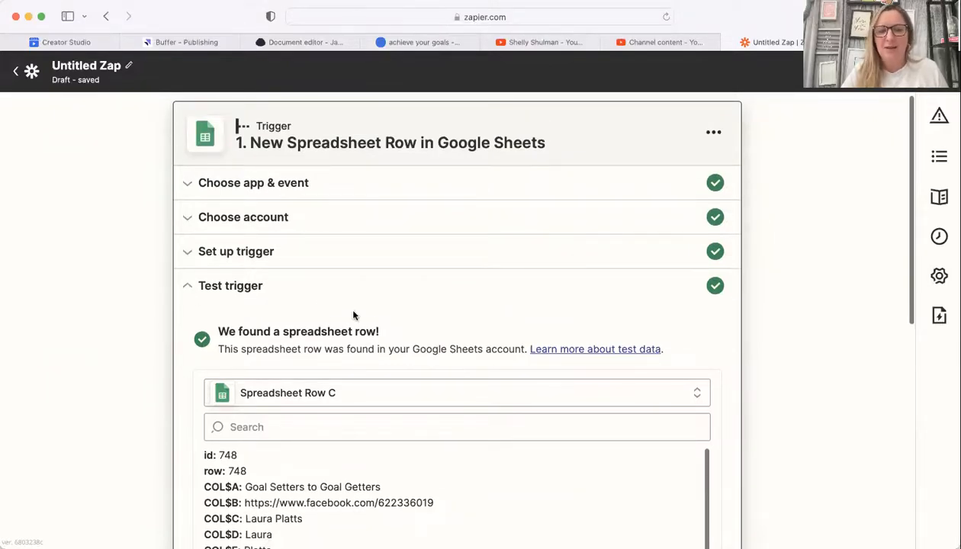
{"action": "scroll", "coordinate": [353, 315], "scroll_direction": "down", "scroll_amount": 5}
{"action": "left_click", "coordinate": [418, 297]}
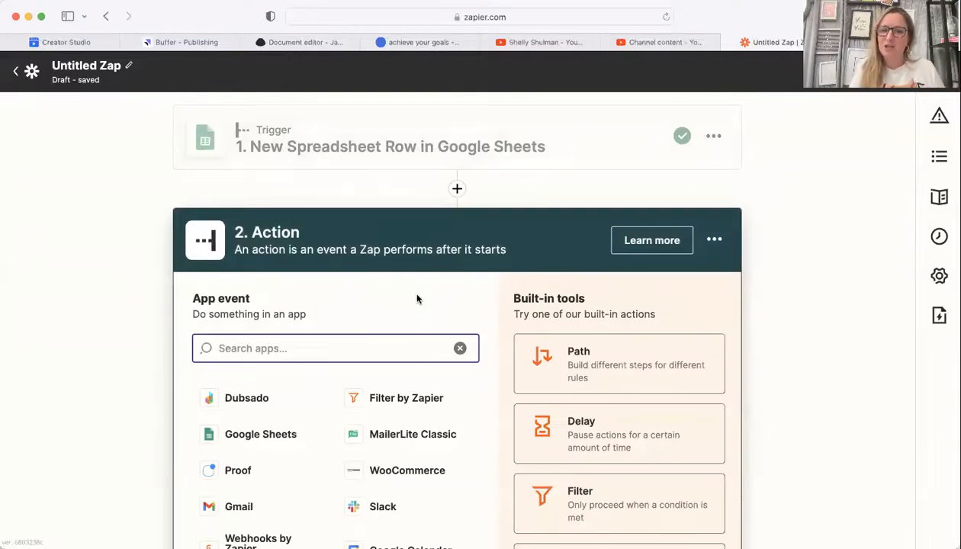
Step: Choose MailerLite as the action app with the Create or Update Subscriber event
{"action": "type", "text": "maile"}
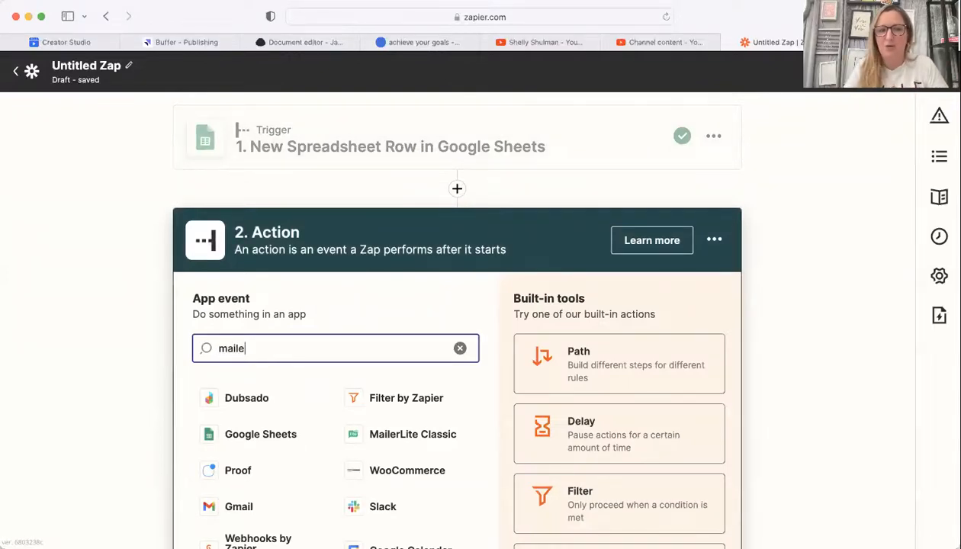
{"action": "type", "text": "r"}
{"action": "left_click", "coordinate": [298, 434]}
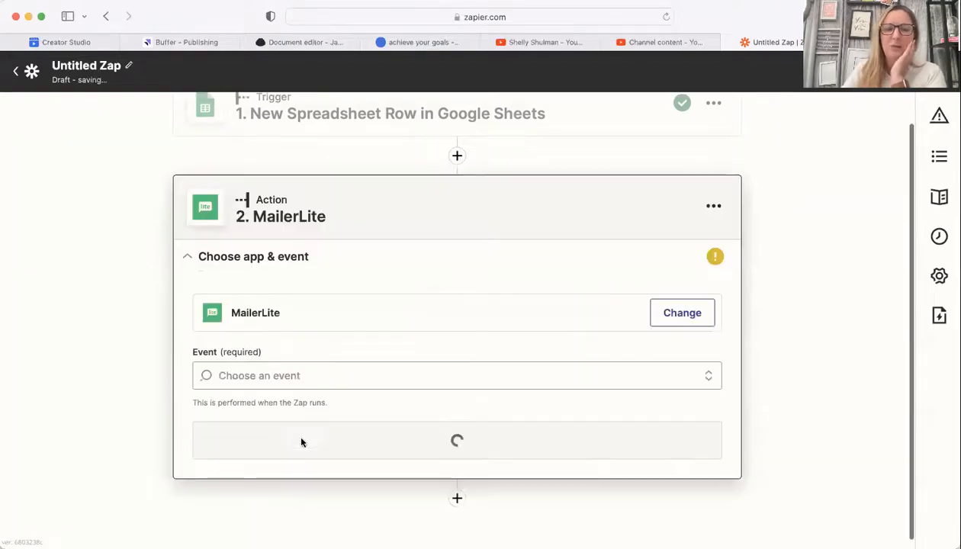
{"action": "left_click", "coordinate": [372, 371]}
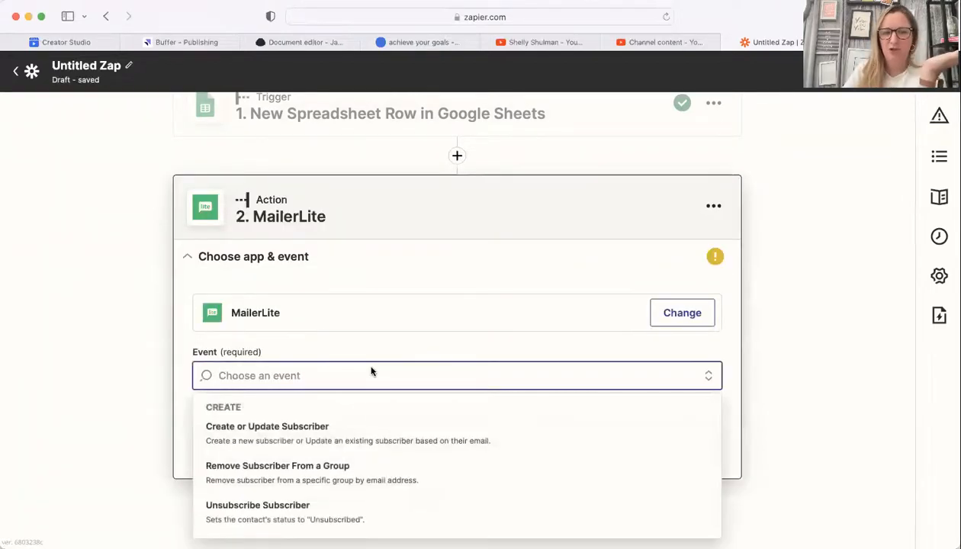
{"action": "left_click", "coordinate": [368, 440]}
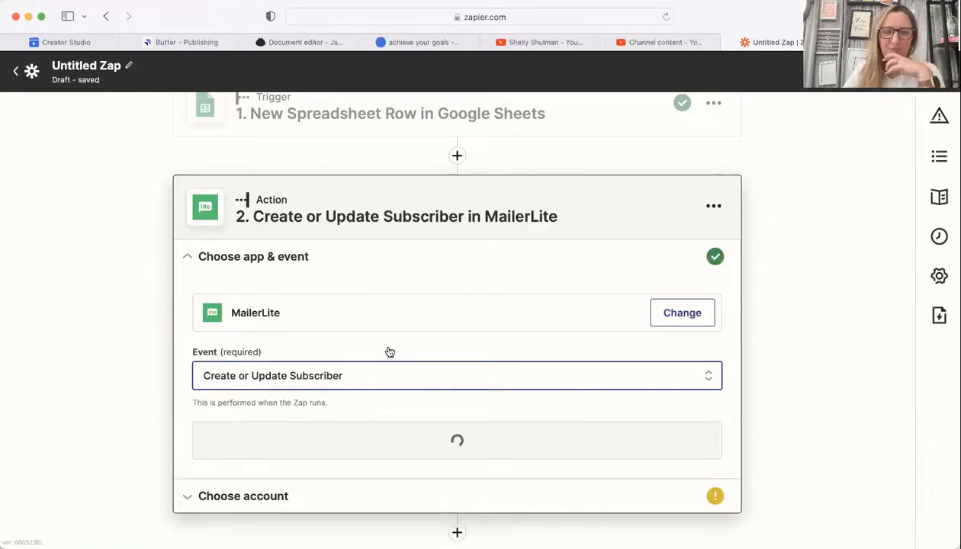
{"action": "left_click", "coordinate": [419, 408]}
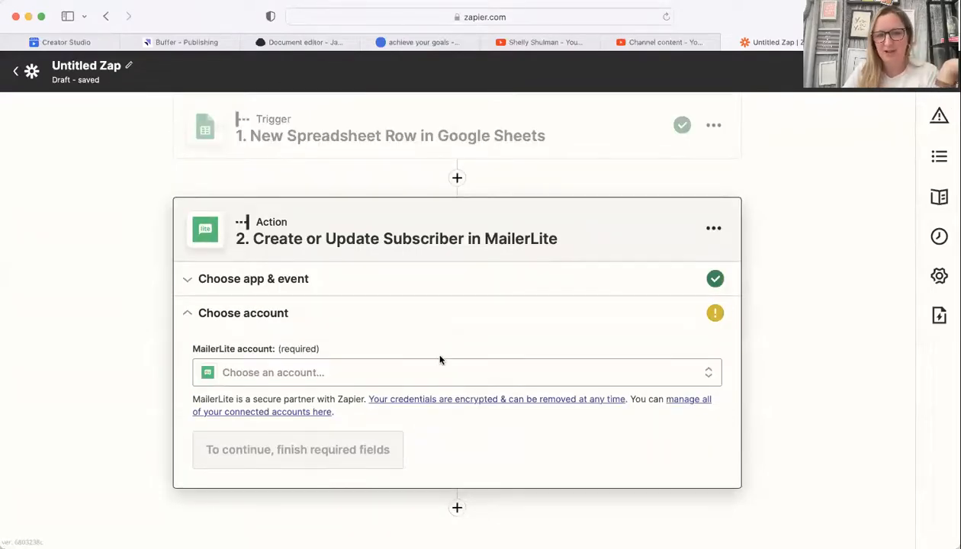
Step: Connect the unnumbered MailerLite account to the action
{"action": "left_click", "coordinate": [429, 375]}
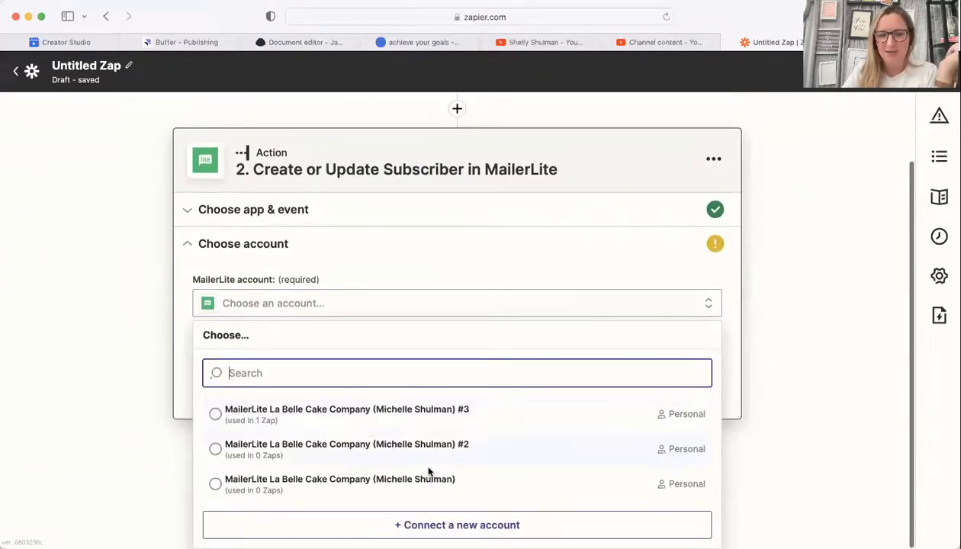
{"action": "left_click", "coordinate": [429, 473]}
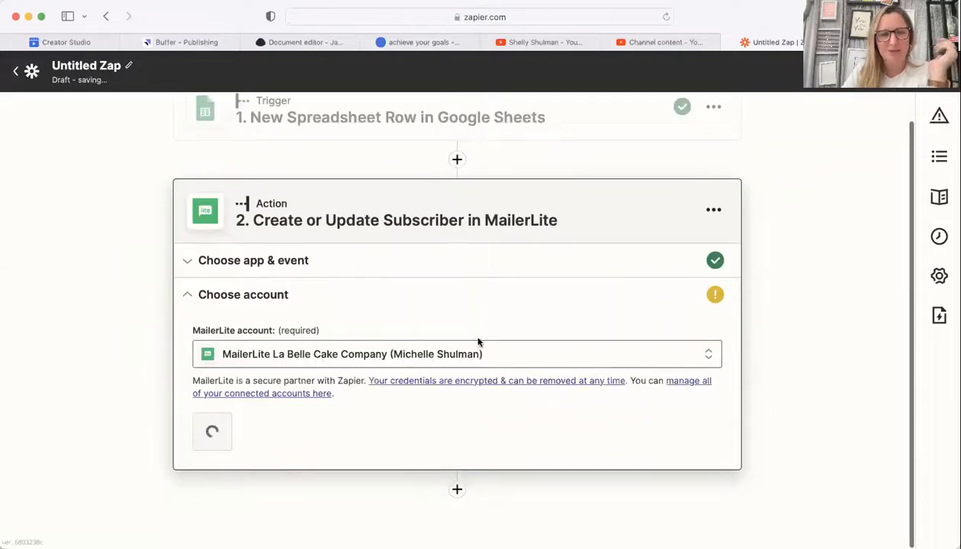
{"action": "left_click", "coordinate": [257, 425]}
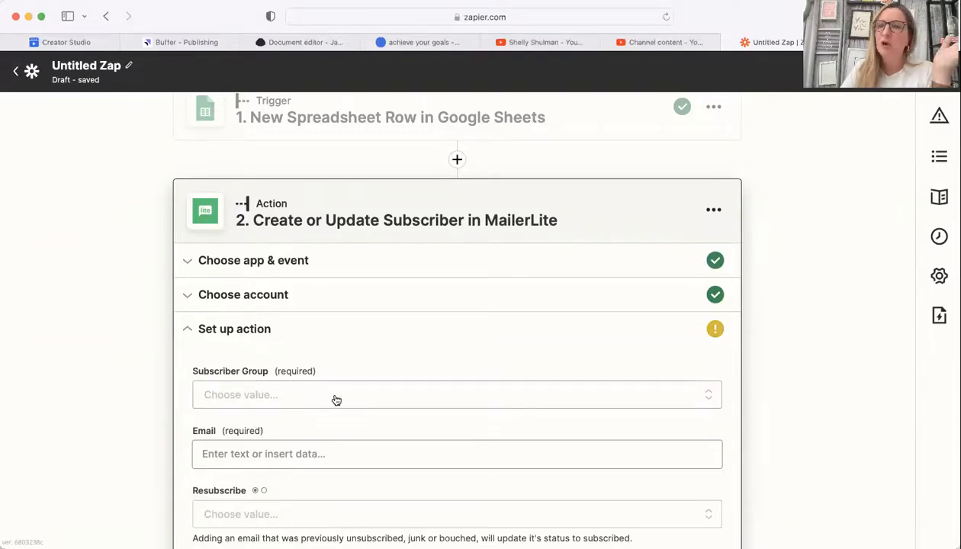
Step: Set the Subscriber Group to test
{"action": "left_click", "coordinate": [336, 397]}
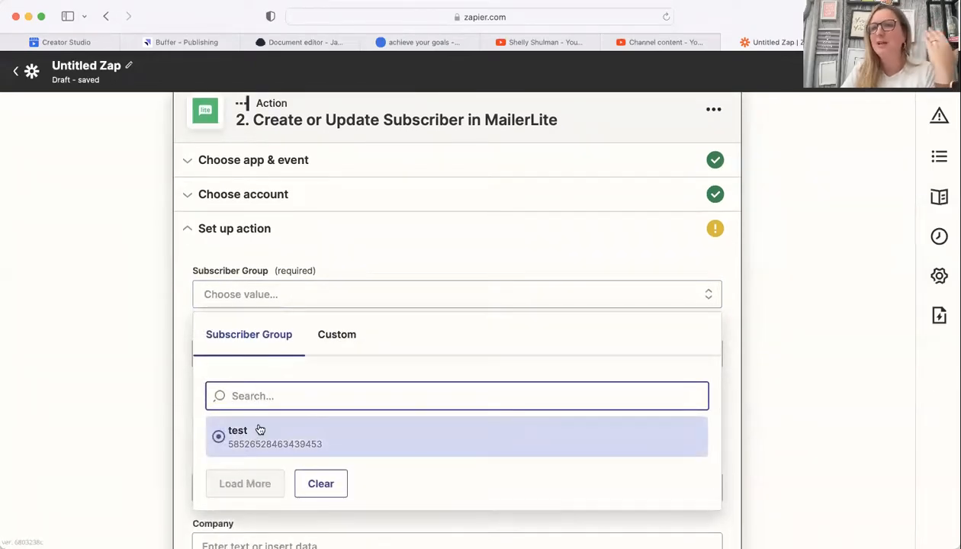
{"action": "left_click", "coordinate": [254, 432]}
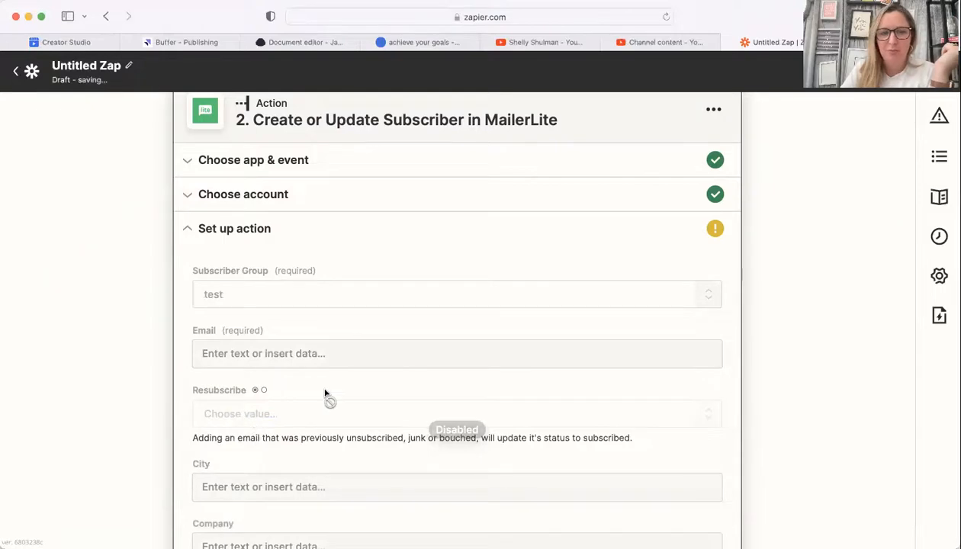
{"action": "left_click", "coordinate": [333, 350]}
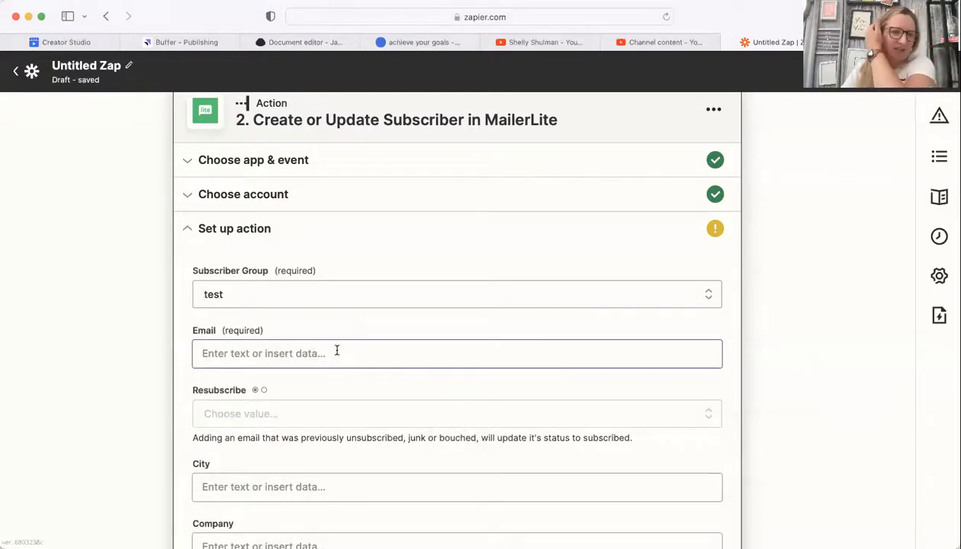
{"action": "left_click", "coordinate": [336, 351]}
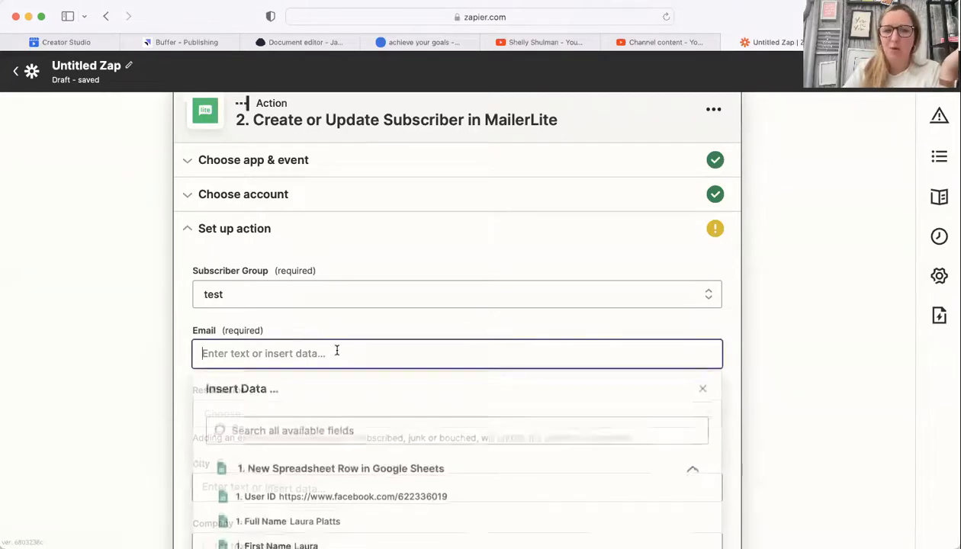
Step: Map the subscriber's Email to the sheet row's A3 column
{"action": "scroll", "coordinate": [333, 363], "scroll_direction": "down", "scroll_amount": 2}
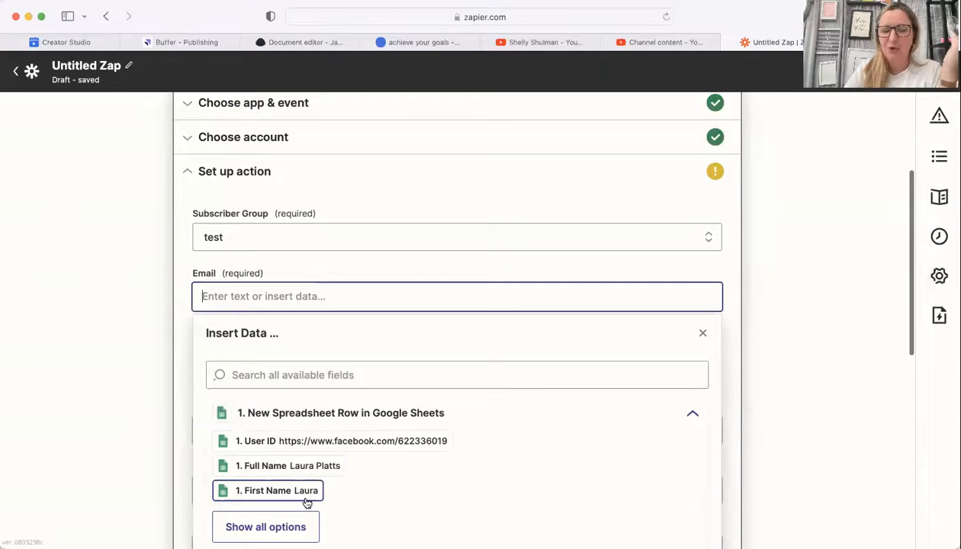
{"action": "scroll", "coordinate": [311, 492], "scroll_direction": "down", "scroll_amount": 1}
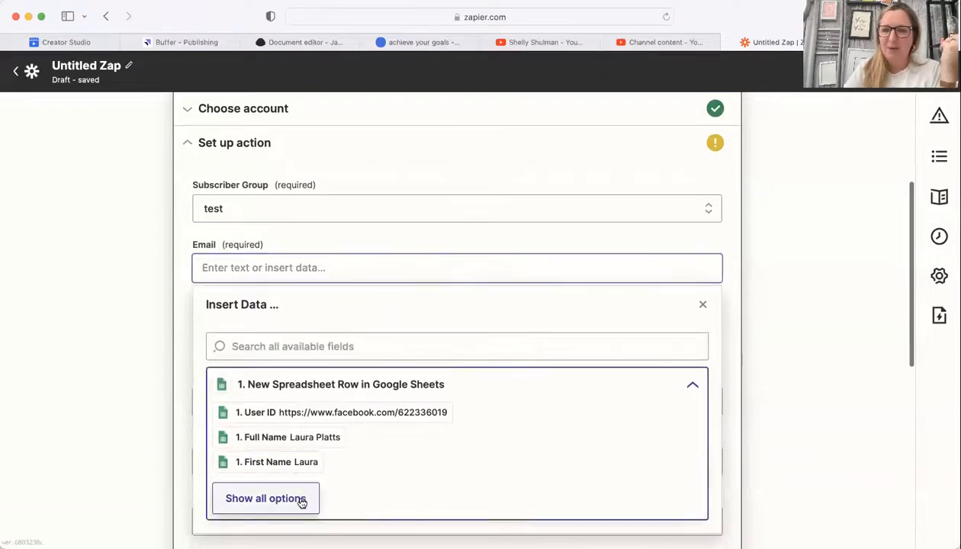
{"action": "left_click", "coordinate": [303, 500]}
{"action": "scroll", "coordinate": [333, 455], "scroll_direction": "down", "scroll_amount": 4}
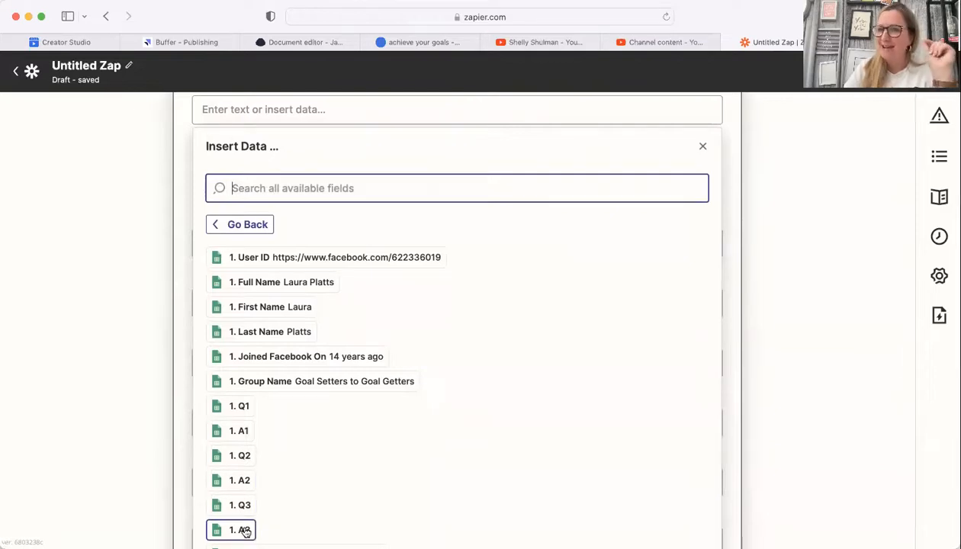
{"action": "scroll", "coordinate": [246, 532], "scroll_direction": "down", "scroll_amount": 2}
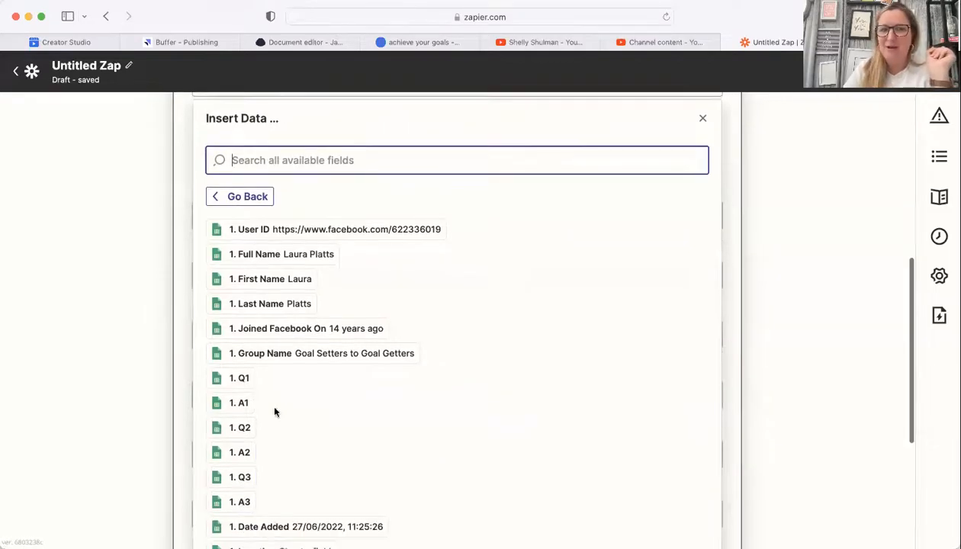
{"action": "scroll", "coordinate": [312, 483], "scroll_direction": "down", "scroll_amount": 1}
{"action": "scroll", "coordinate": [312, 482], "scroll_direction": "up", "scroll_amount": 2}
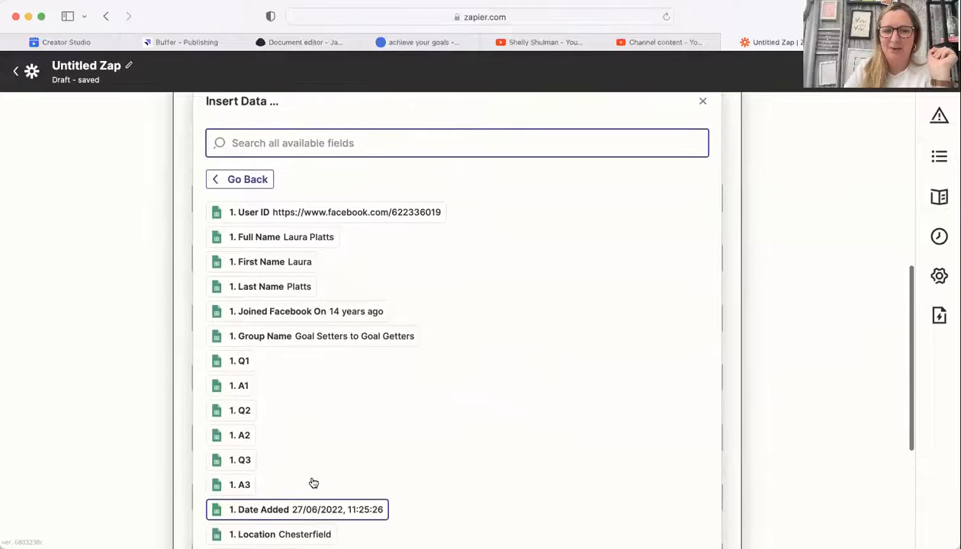
{"action": "scroll", "coordinate": [313, 482], "scroll_direction": "down", "scroll_amount": 3}
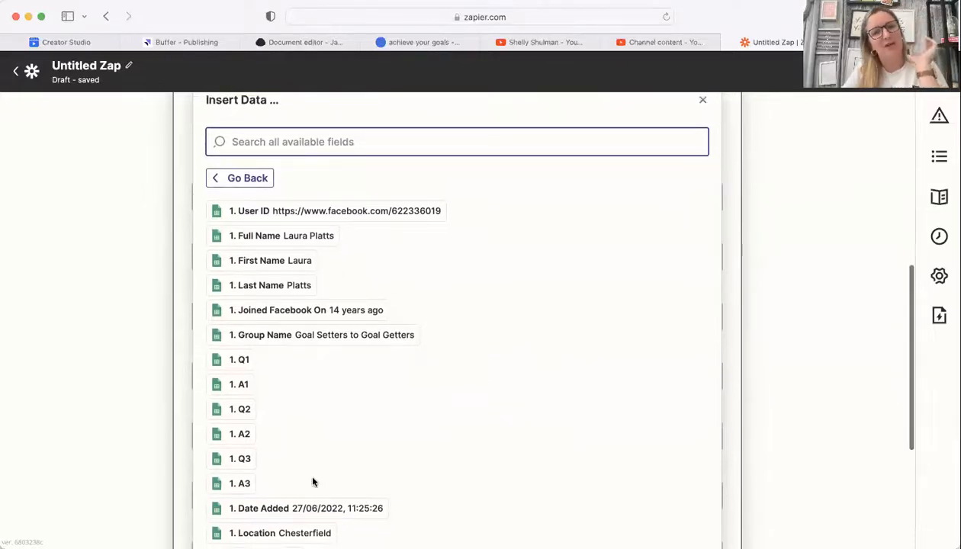
{"action": "left_click", "coordinate": [239, 391]}
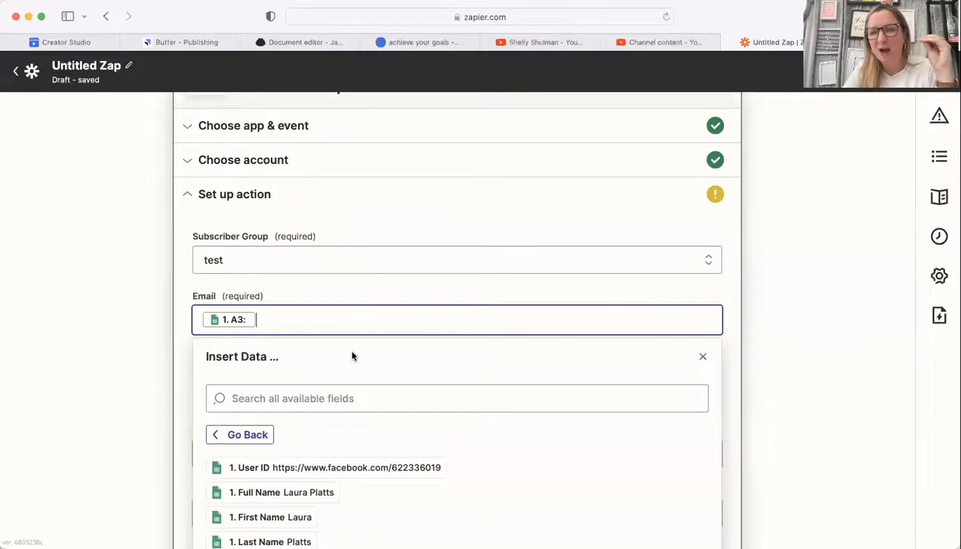
{"action": "scroll", "coordinate": [343, 316], "scroll_direction": "down", "scroll_amount": 2}
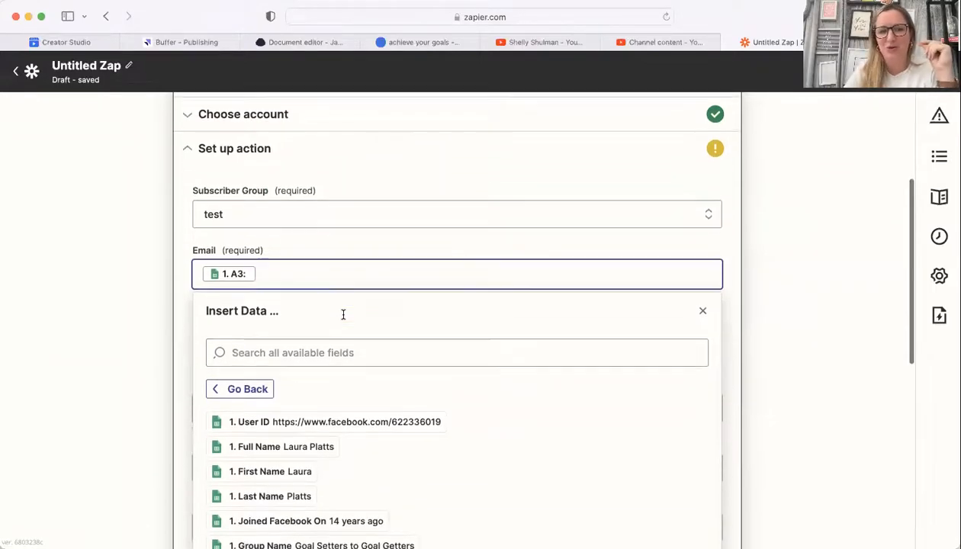
{"action": "left_click", "coordinate": [190, 354]}
{"action": "left_click", "coordinate": [277, 315]}
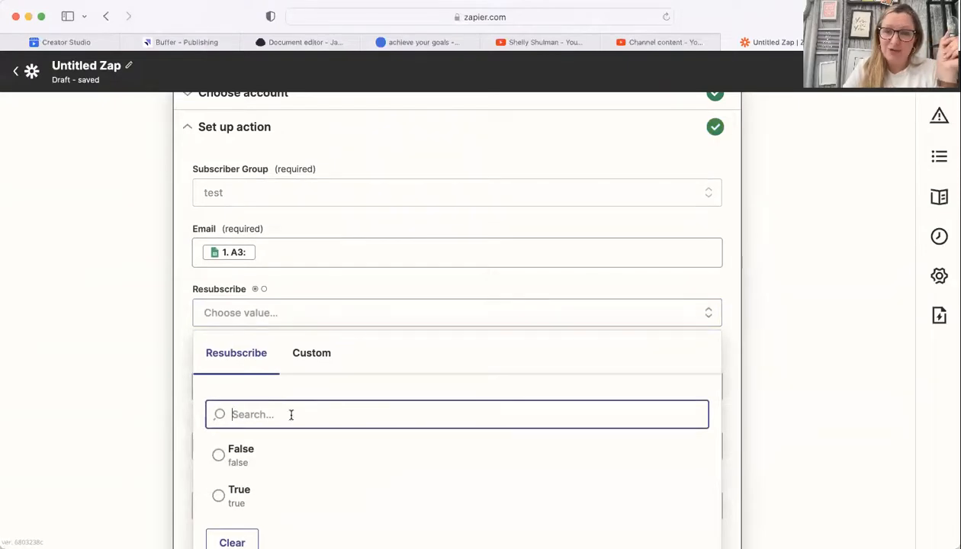
Step: Set Resubscribe to True and map Last name to the Last Name column
{"action": "left_click", "coordinate": [221, 493]}
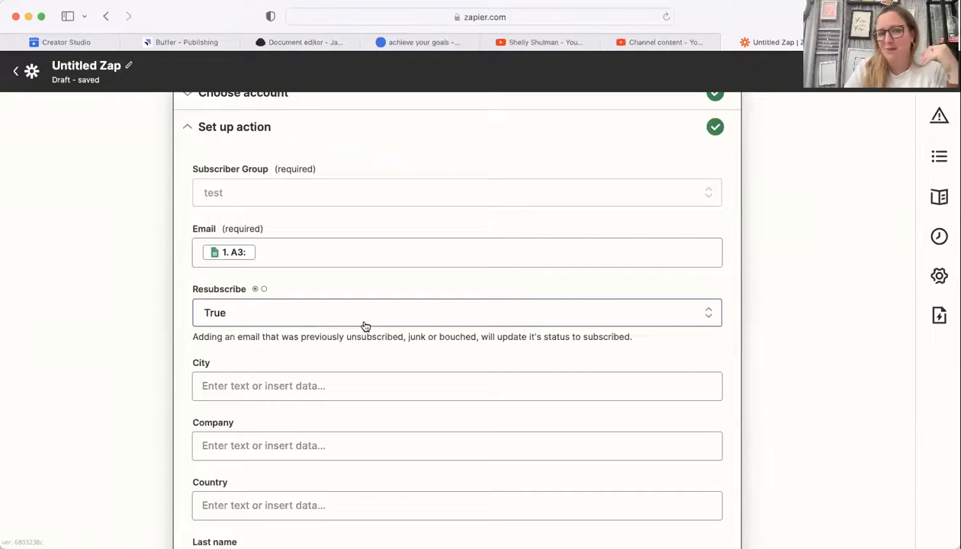
{"action": "scroll", "coordinate": [357, 387], "scroll_direction": "down", "scroll_amount": 4}
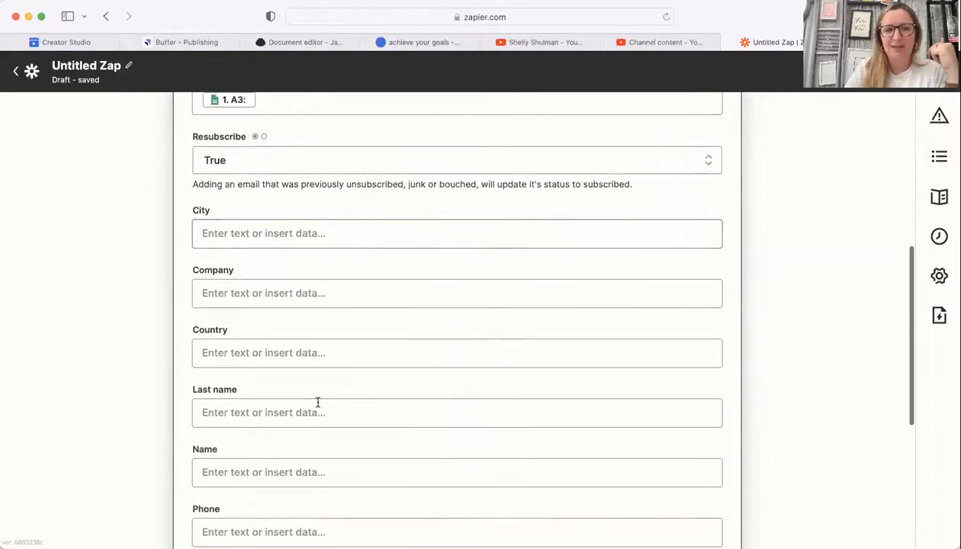
{"action": "left_click", "coordinate": [307, 413]}
{"action": "scroll", "coordinate": [282, 477], "scroll_direction": "down", "scroll_amount": 4}
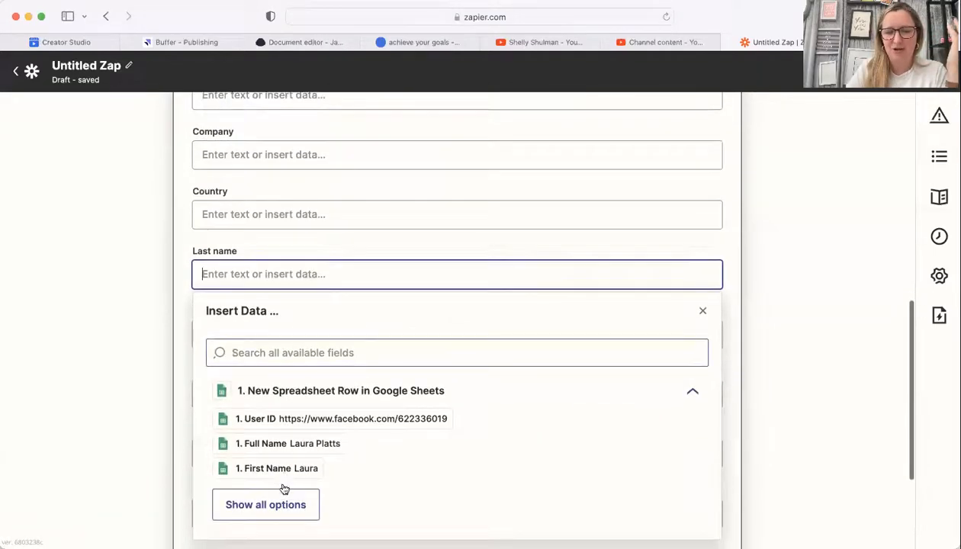
{"action": "left_click", "coordinate": [274, 505]}
{"action": "left_click", "coordinate": [264, 497]}
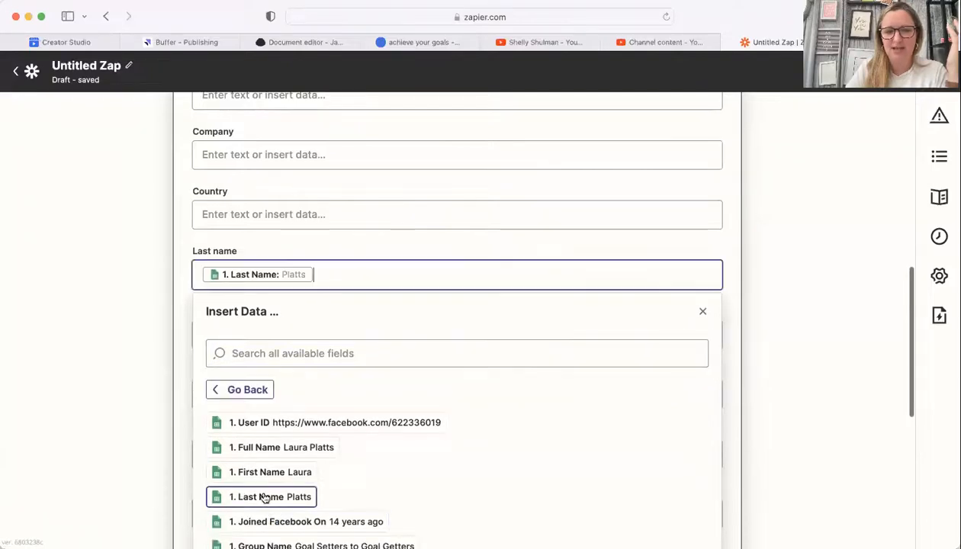
{"action": "left_click", "coordinate": [184, 427]}
Step: Map the Name field to the sheet's First Name column
{"action": "left_click", "coordinate": [275, 335]}
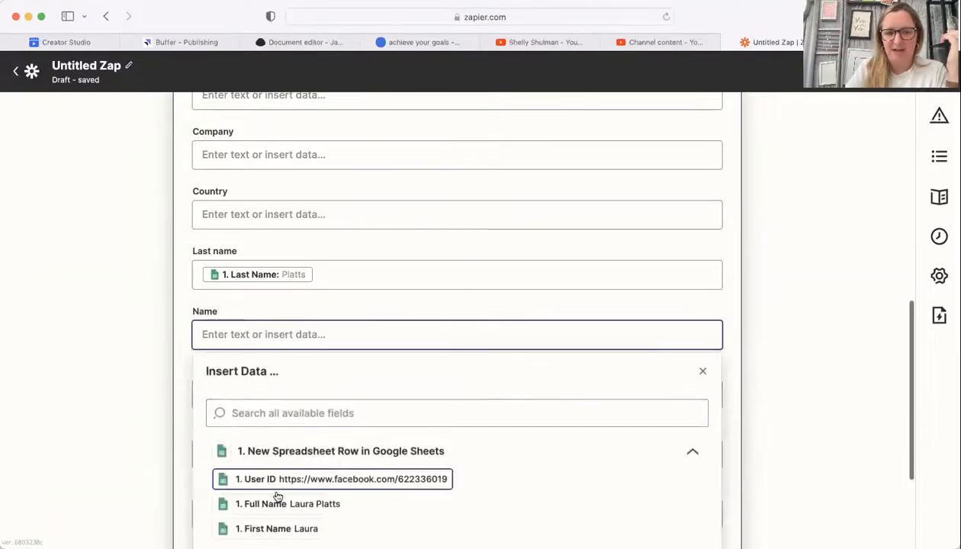
{"action": "left_click", "coordinate": [275, 530]}
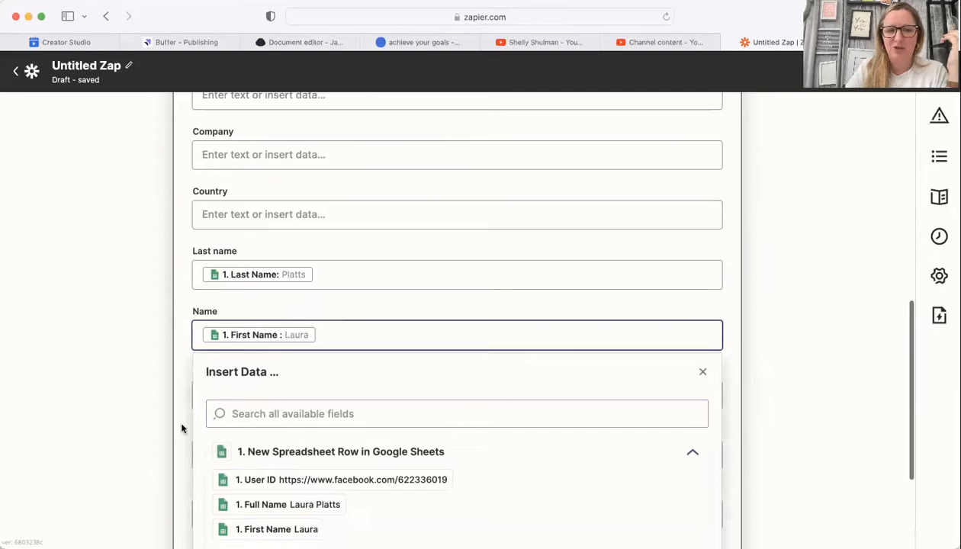
{"action": "left_click", "coordinate": [180, 430]}
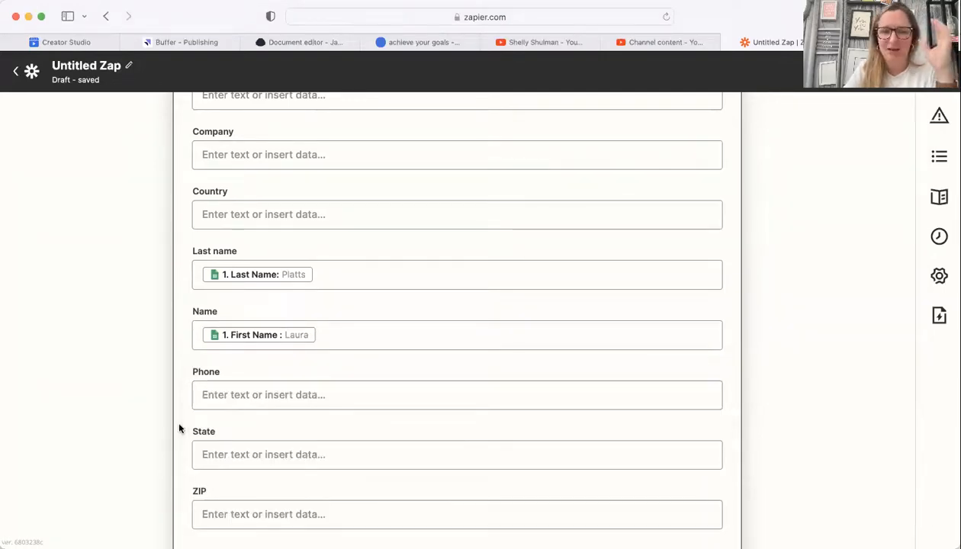
{"action": "scroll", "coordinate": [179, 428], "scroll_direction": "up", "scroll_amount": 4}
{"action": "scroll", "coordinate": [179, 429], "scroll_direction": "down", "scroll_amount": 2}
{"action": "scroll", "coordinate": [179, 428], "scroll_direction": "down", "scroll_amount": 5}
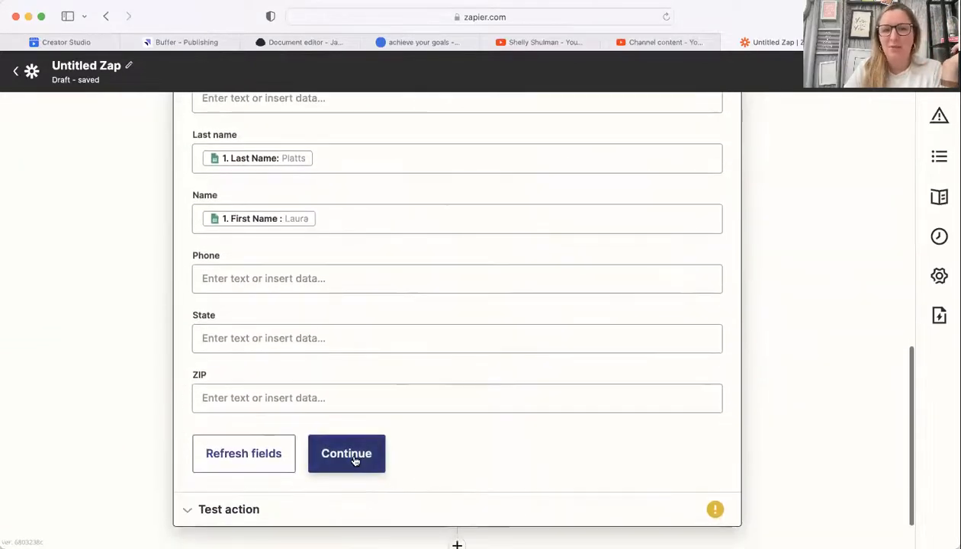
Step: Run the MailerLite action test, which fails on a missing Email, and skip it
{"action": "left_click", "coordinate": [354, 460]}
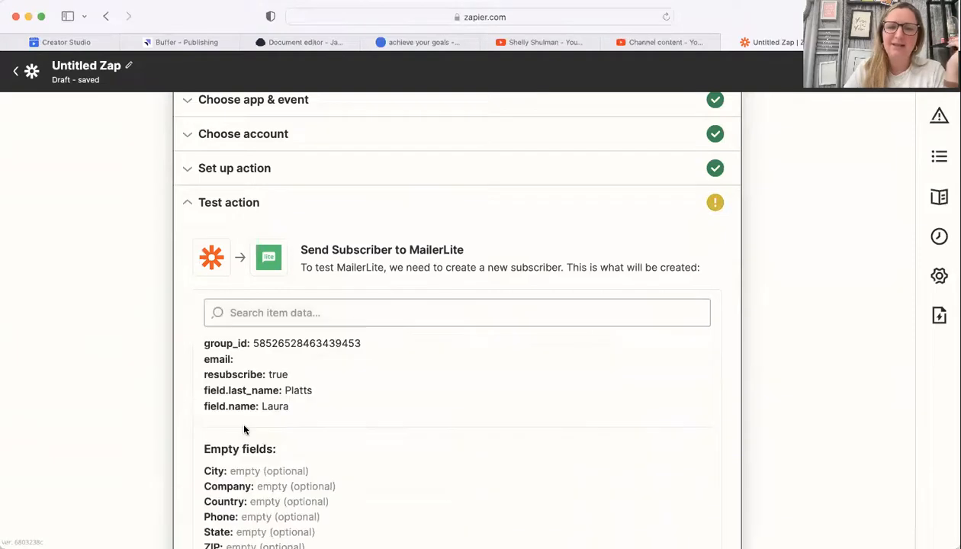
{"action": "scroll", "coordinate": [244, 430], "scroll_direction": "down", "scroll_amount": 3}
{"action": "left_click", "coordinate": [242, 431]}
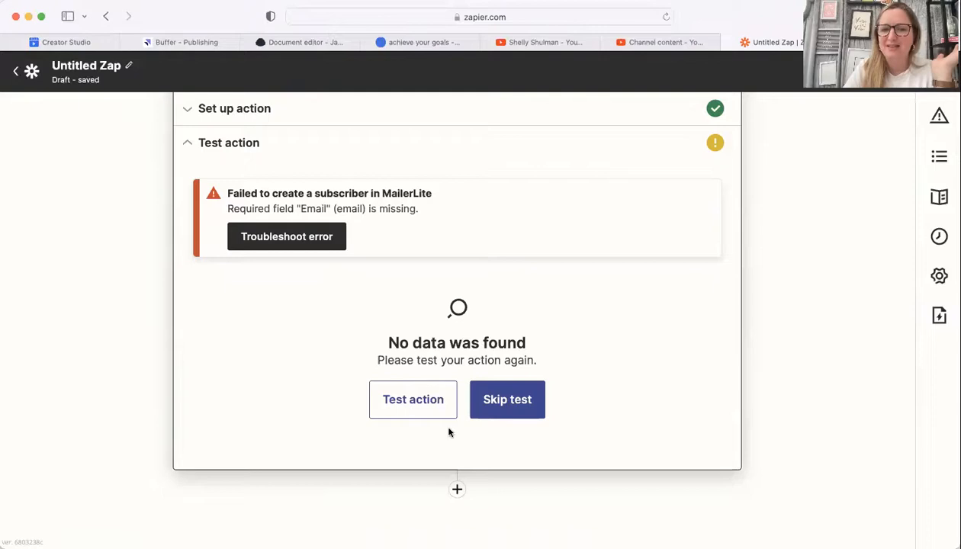
{"action": "left_click", "coordinate": [491, 399]}
{"action": "left_click", "coordinate": [517, 344]}
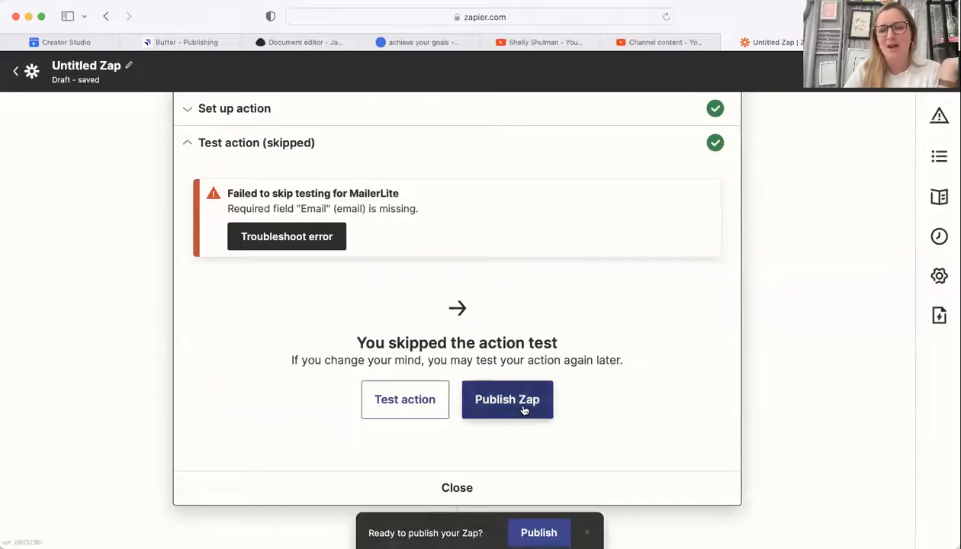
Step: Publish the Zap, turn it on, and dismiss the 'Your Zap is on!' message
{"action": "left_click", "coordinate": [524, 410]}
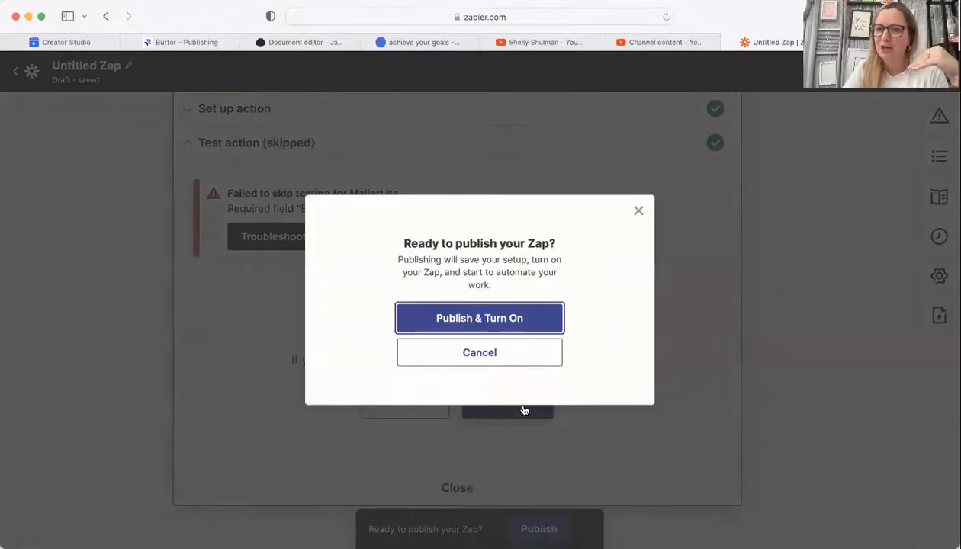
{"action": "left_click", "coordinate": [509, 328]}
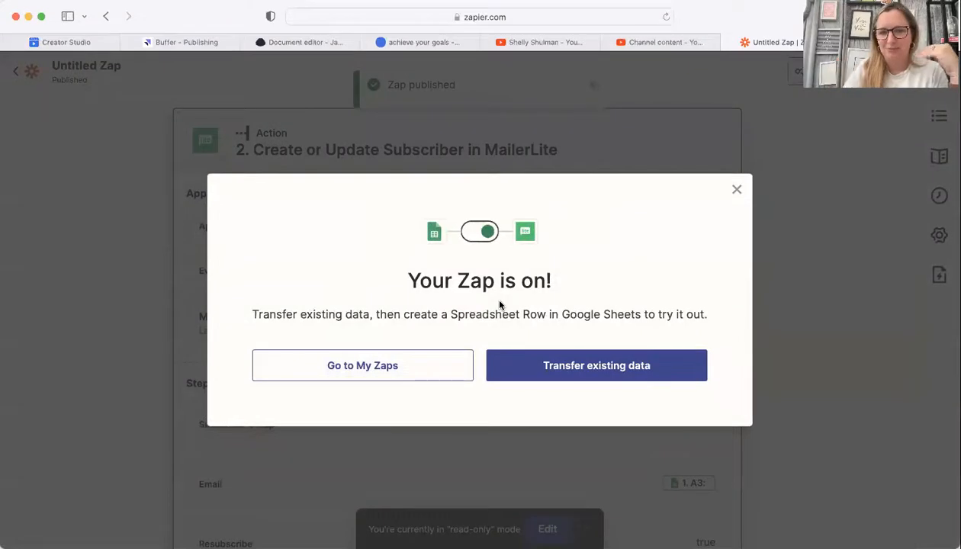
{"action": "left_click", "coordinate": [735, 191]}
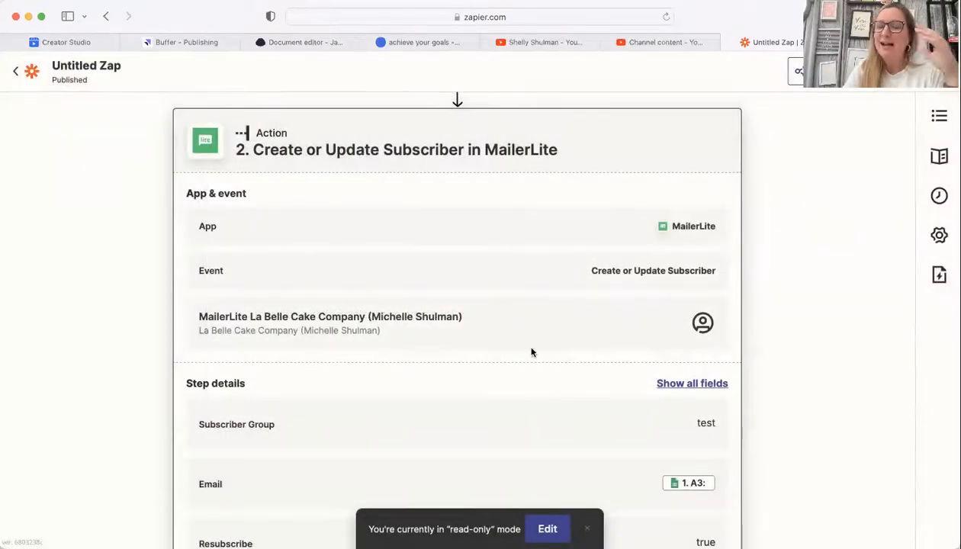